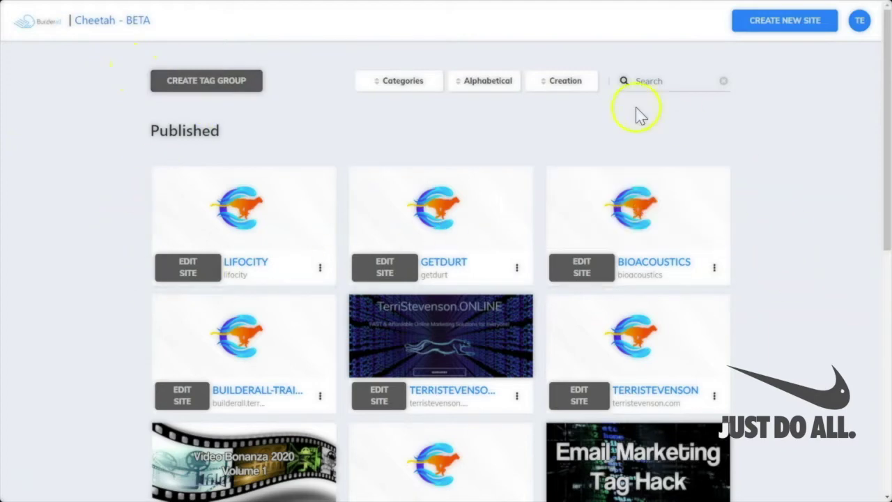
Open the builderall-training site and show its global headers.
{"action": "left_click", "coordinate": [183, 395]}
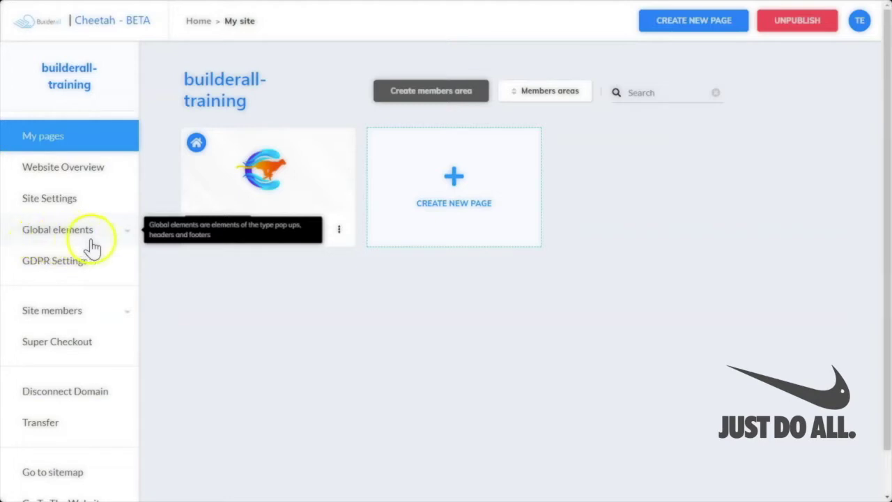
{"action": "left_click", "coordinate": [125, 241]}
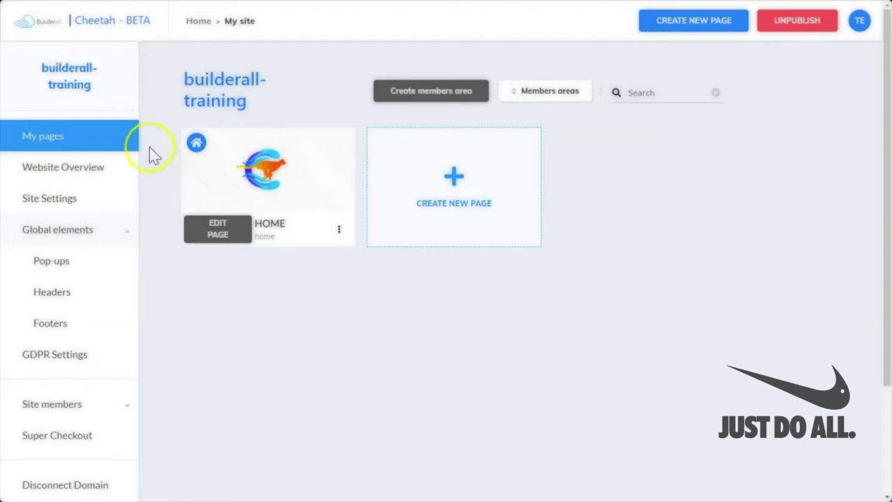
{"action": "left_click", "coordinate": [52, 293]}
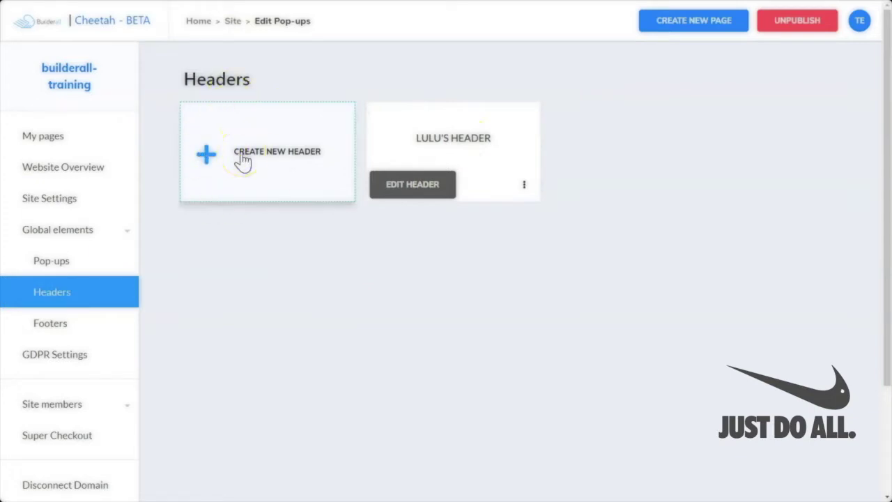
Create a new global header named "test" and open it for editing.
{"action": "left_click", "coordinate": [207, 159]}
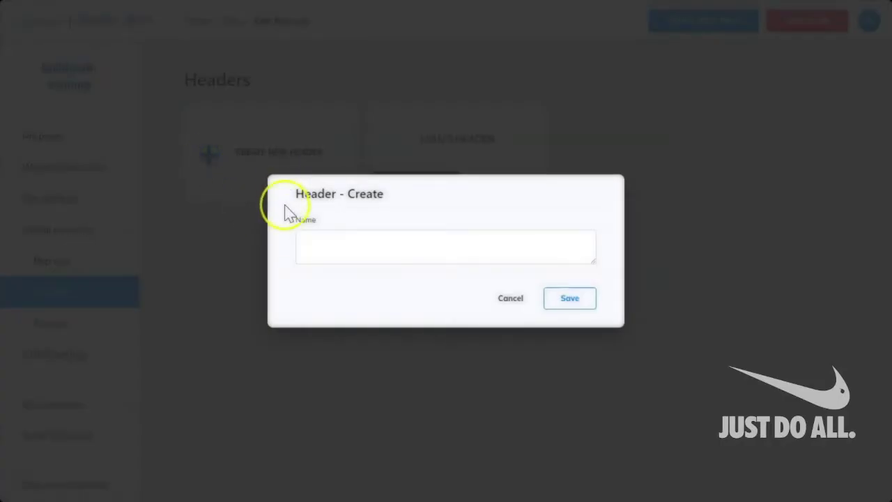
{"action": "left_click", "coordinate": [382, 240]}
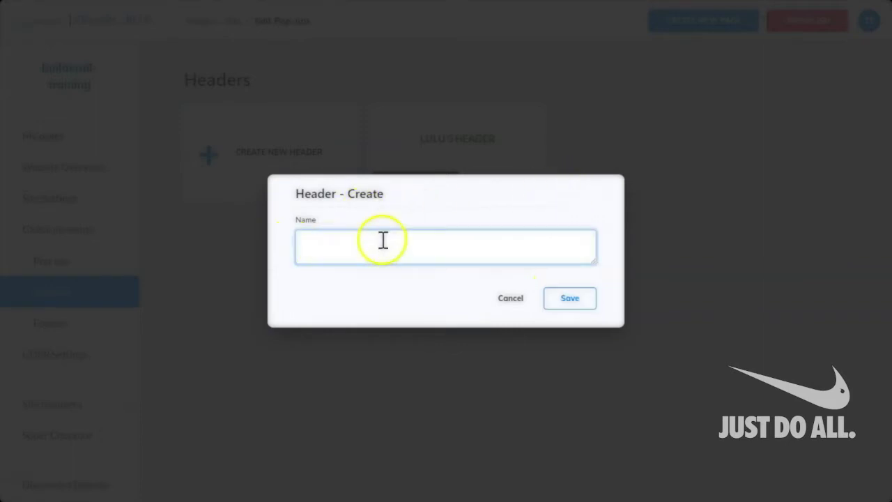
{"action": "type", "text": "test"}
{"action": "left_click", "coordinate": [565, 301]}
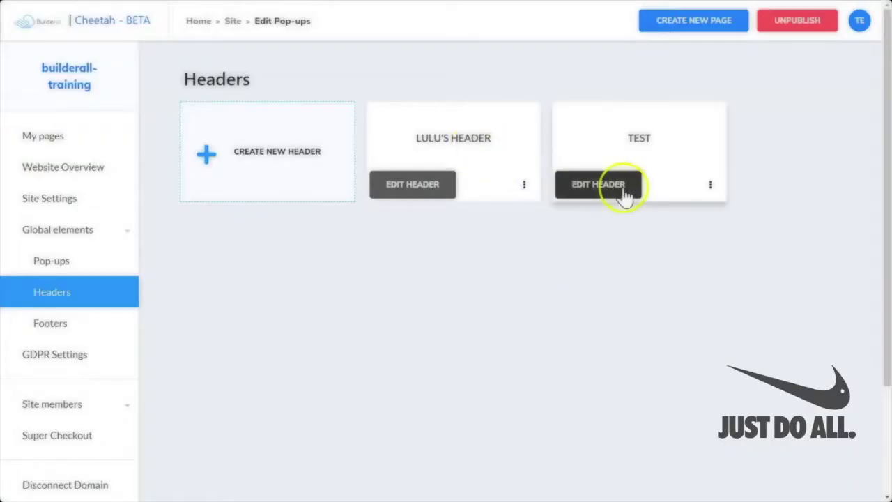
{"action": "left_click", "coordinate": [599, 186]}
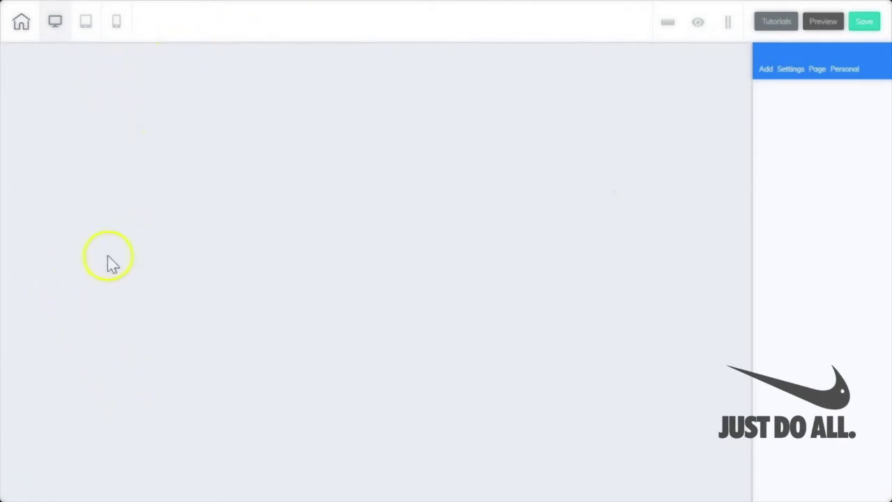
Add the Header - 01 panel from the Header category to the top of the blank canvas.
{"action": "left_click", "coordinate": [765, 69]}
{"action": "scroll", "coordinate": [789, 258], "scroll_direction": "down", "scroll_amount": 5}
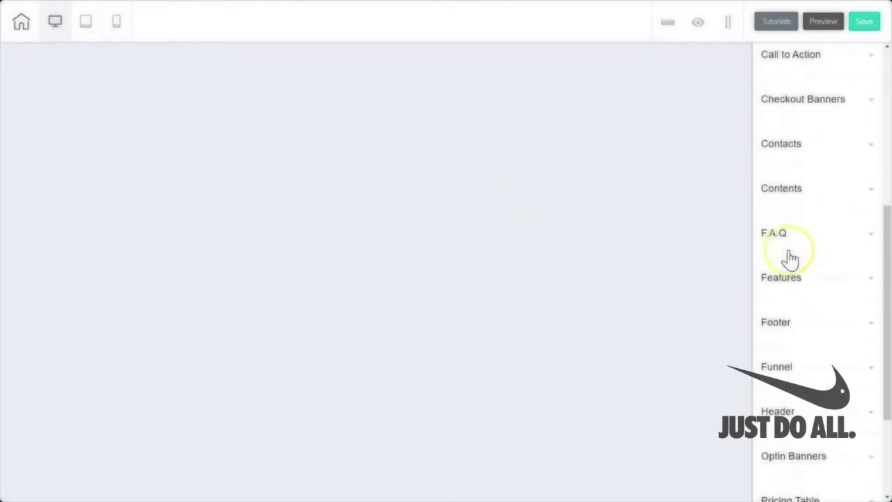
{"action": "scroll", "coordinate": [790, 258], "scroll_direction": "down", "scroll_amount": 2}
{"action": "scroll", "coordinate": [790, 258], "scroll_direction": "up", "scroll_amount": 1}
{"action": "left_click", "coordinate": [776, 361]}
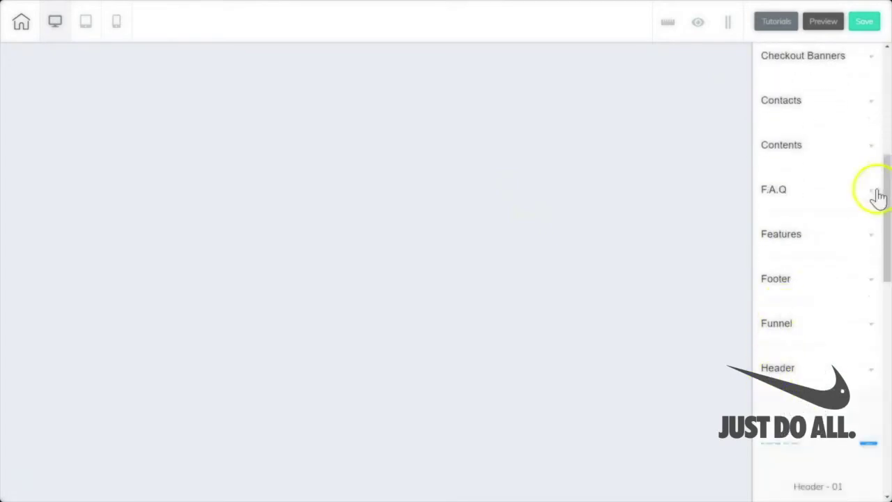
{"action": "scroll", "coordinate": [887, 175], "scroll_direction": "down", "scroll_amount": 5}
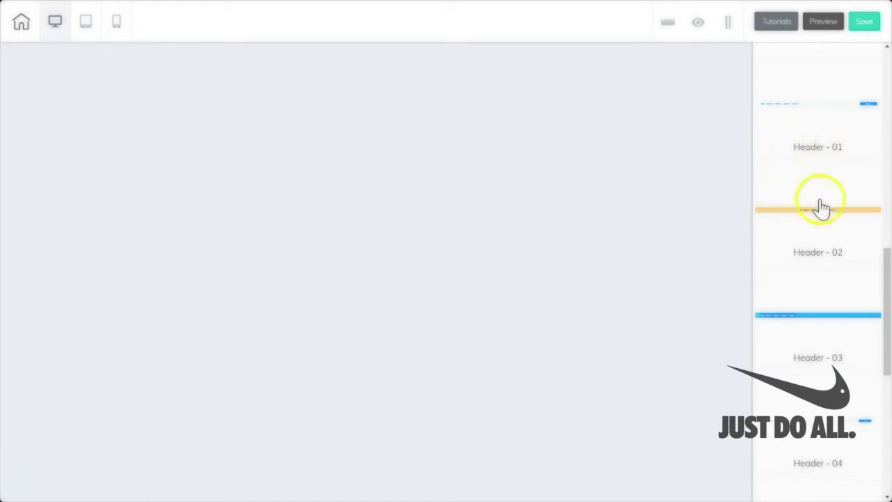
{"action": "left_click_drag", "start_coordinate": [804, 164], "coordinate": [643, 44]}
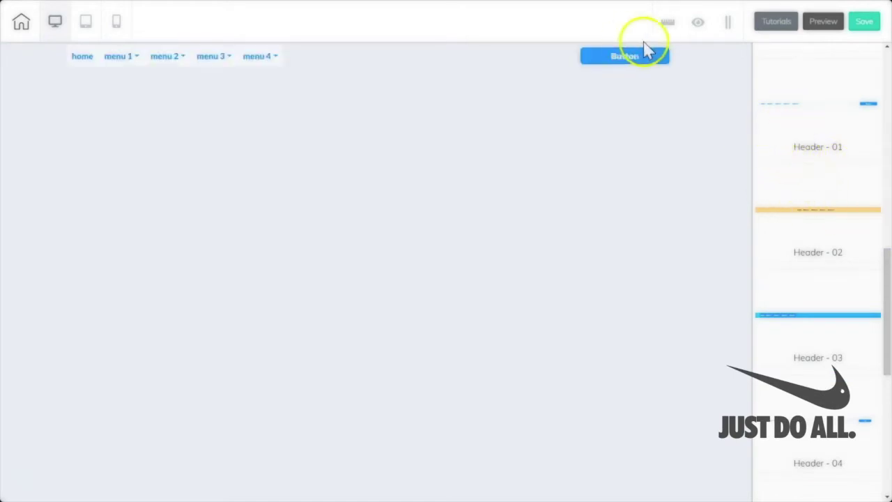
Give the header panel a solid dark red, slightly transparent background.
{"action": "left_click", "coordinate": [398, 56]}
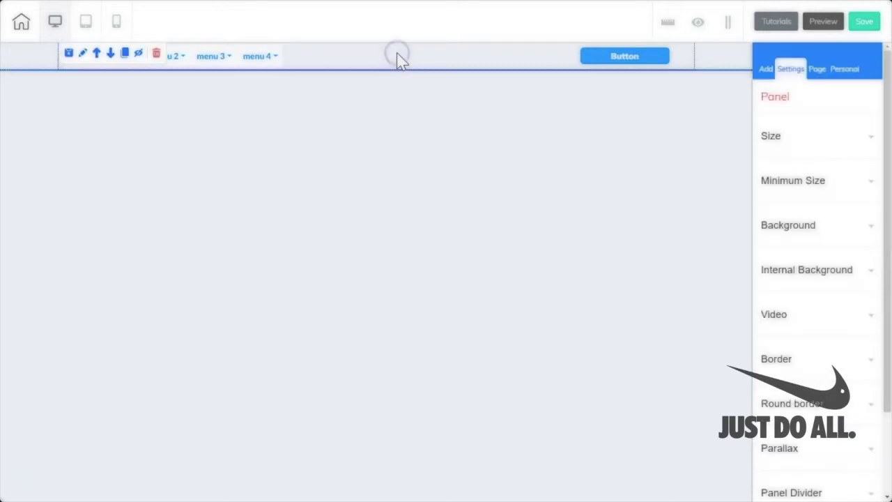
{"action": "left_click", "coordinate": [769, 232]}
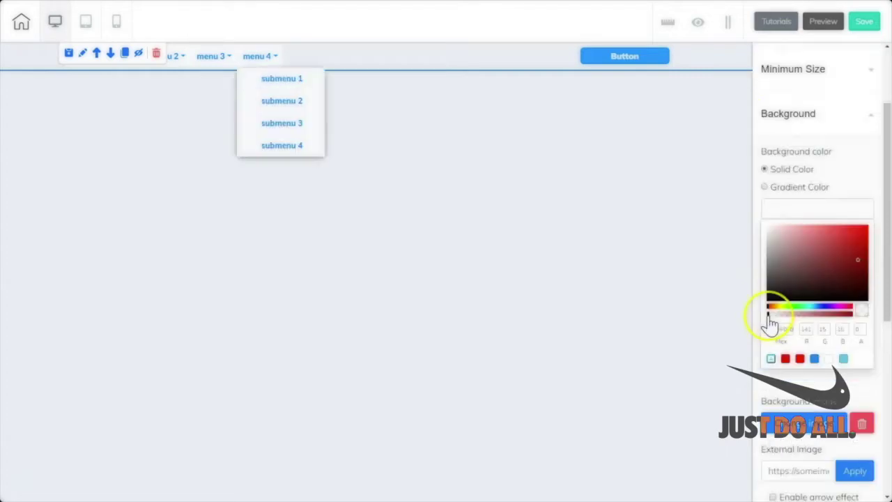
{"action": "left_click_drag", "start_coordinate": [769, 315], "coordinate": [751, 328]}
{"action": "left_click_drag", "start_coordinate": [746, 328], "coordinate": [838, 321]}
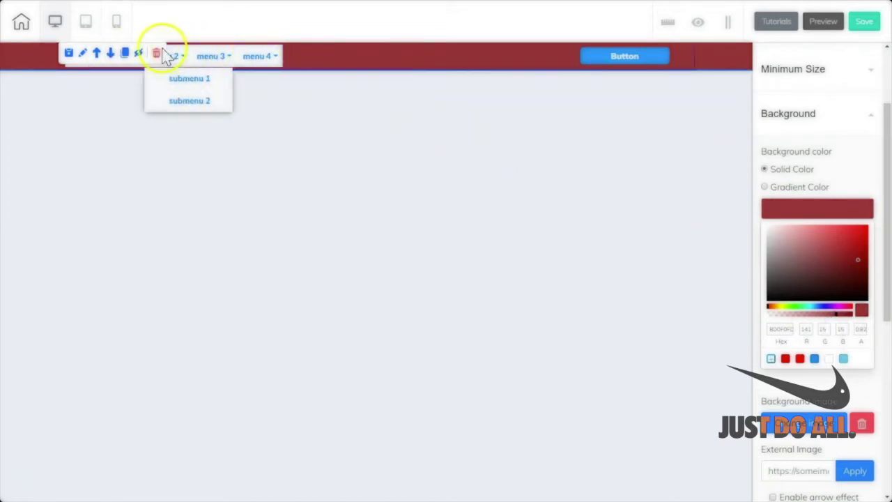
Rename the menu item "menu 1" as "about" and delete its submenu.
{"action": "left_click", "coordinate": [82, 55]}
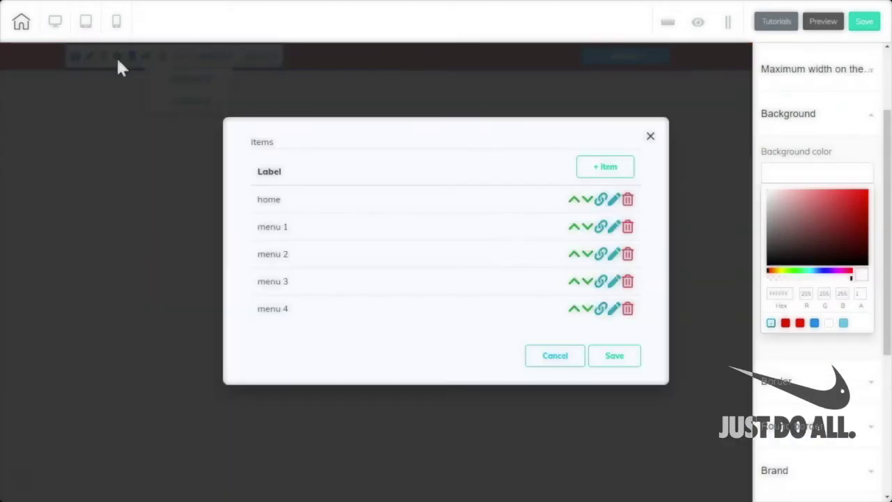
{"action": "left_click", "coordinate": [613, 230]}
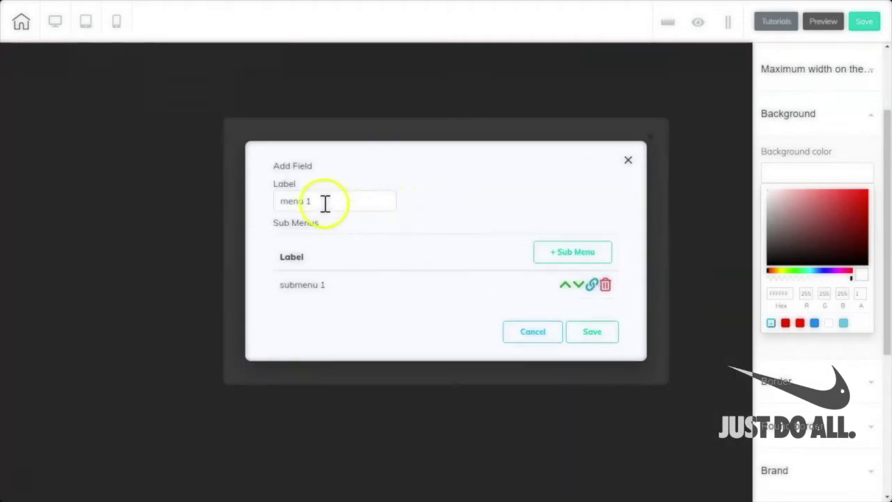
{"action": "left_click_drag", "start_coordinate": [322, 203], "coordinate": [256, 209]}
{"action": "type", "text": "about"}
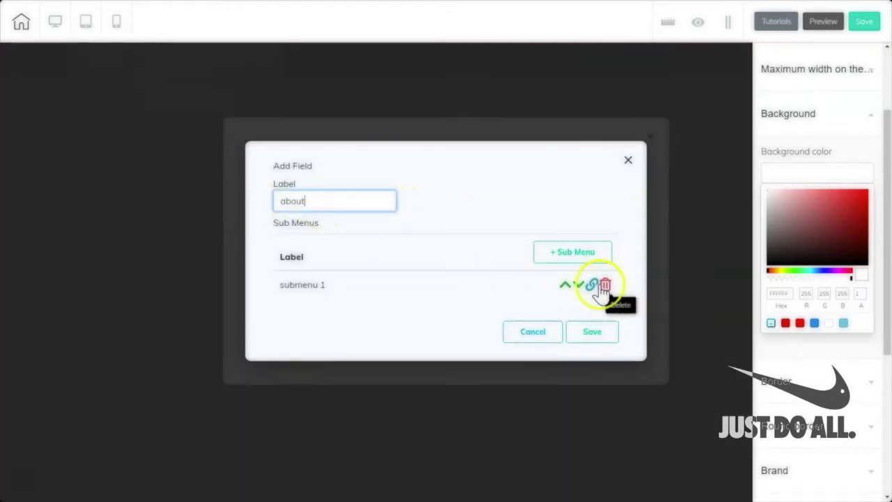
{"action": "left_click", "coordinate": [605, 286]}
{"action": "left_click", "coordinate": [592, 325]}
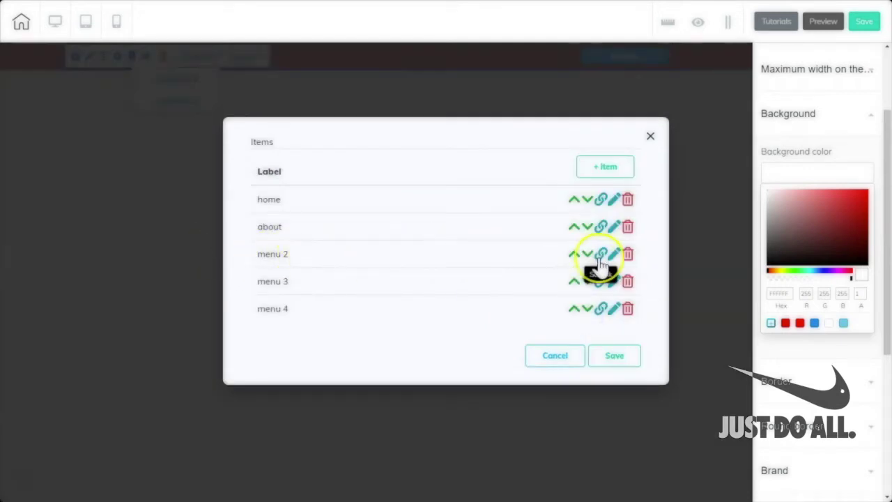
Delete both submenus of "menu 2" and rename the item as "contact".
{"action": "left_click", "coordinate": [612, 261]}
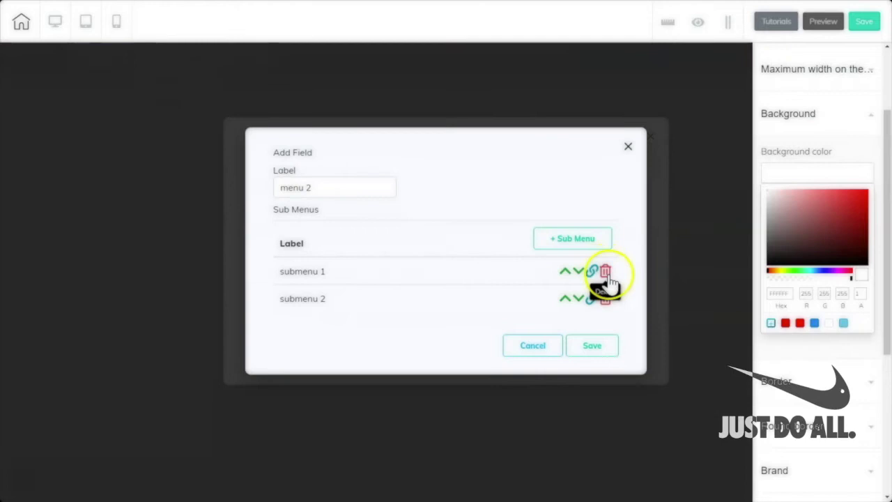
{"action": "left_click", "coordinate": [608, 273]}
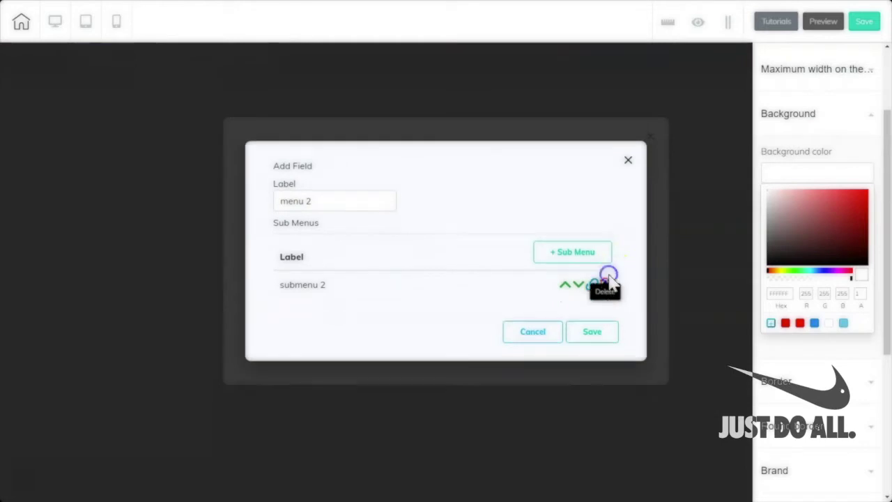
{"action": "left_click", "coordinate": [608, 279]}
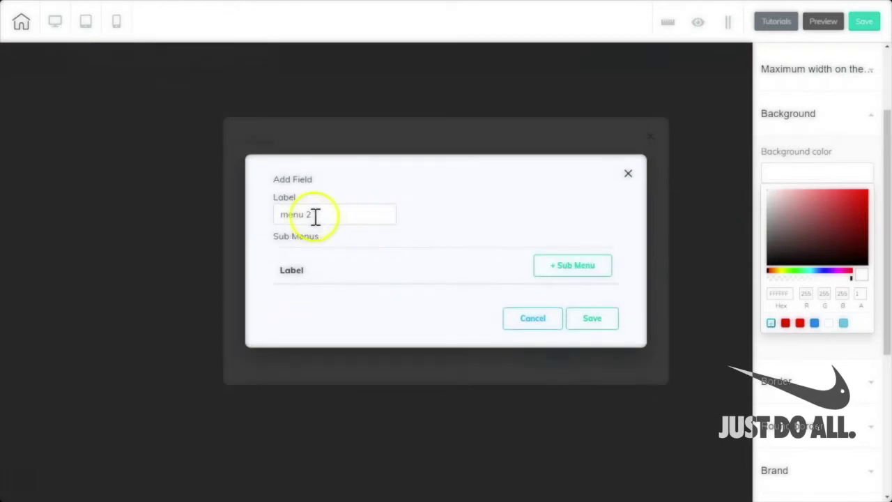
{"action": "left_click_drag", "start_coordinate": [316, 217], "coordinate": [273, 217]}
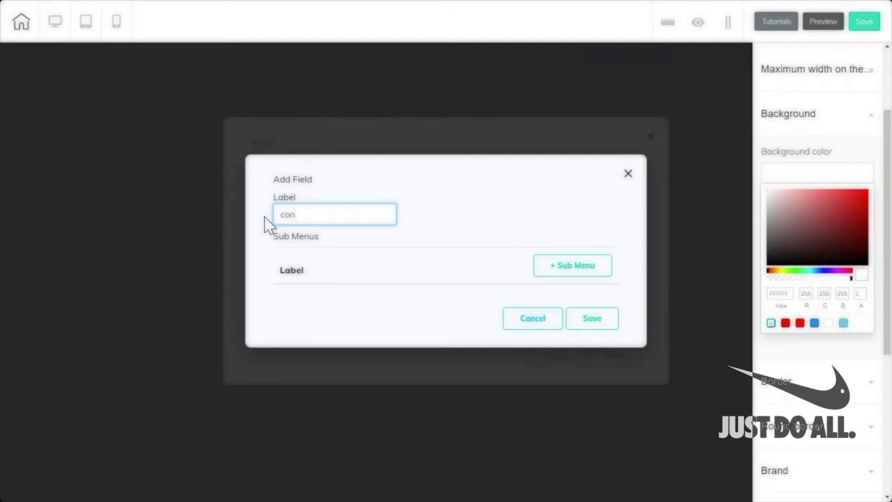
{"action": "left_click", "coordinate": [598, 325]}
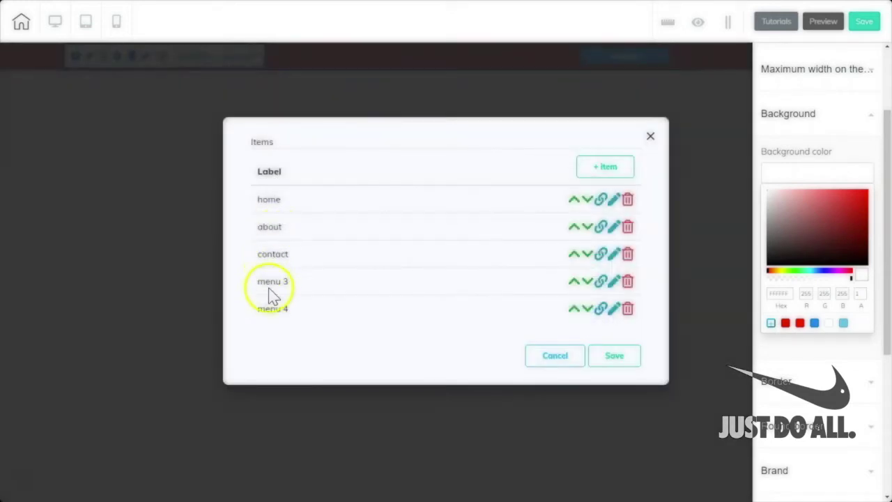
Delete the items "menu 3" and "menu 4" and save the menu's item list.
{"action": "left_click", "coordinate": [627, 281]}
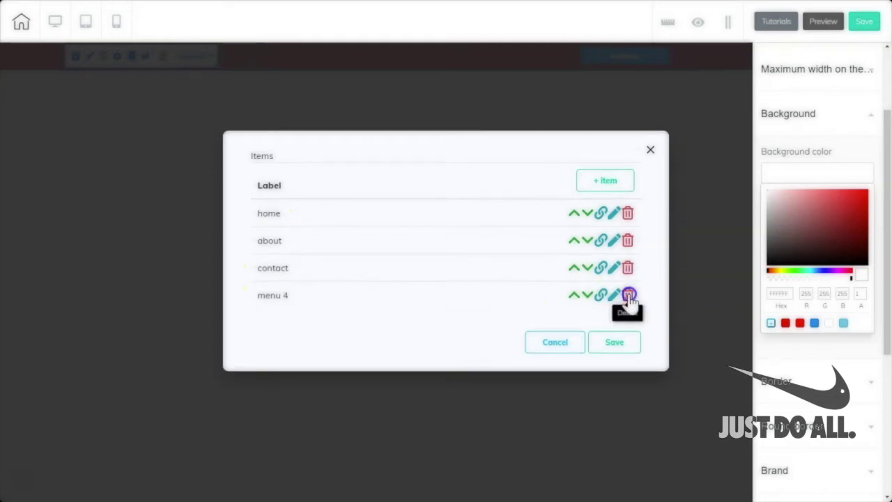
{"action": "left_click", "coordinate": [628, 296]}
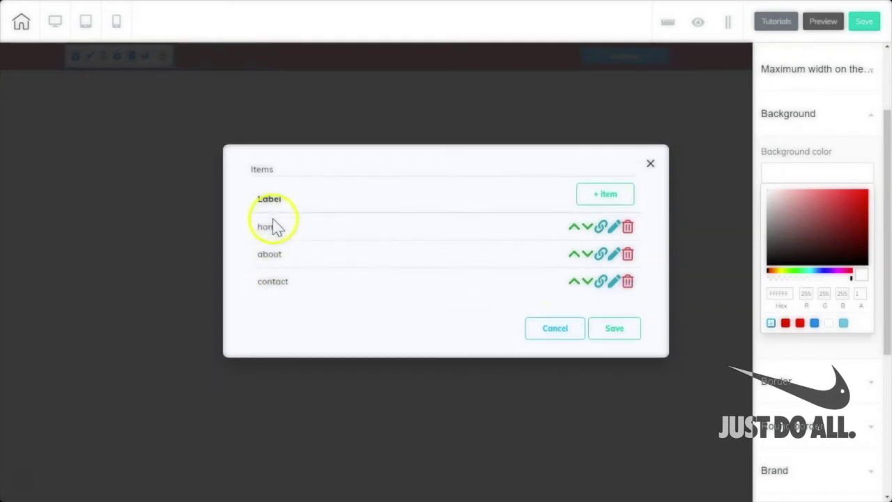
{"action": "left_click", "coordinate": [608, 334]}
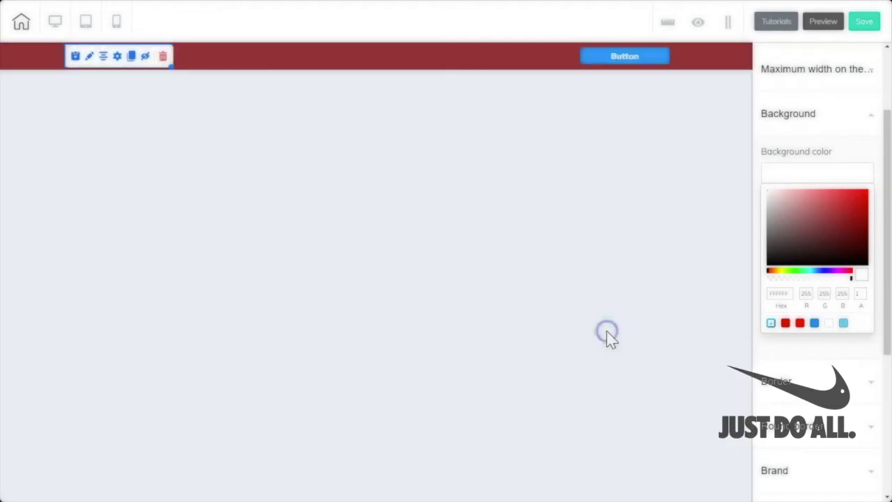
Change the header button's background color to solid black.
{"action": "left_click", "coordinate": [651, 60]}
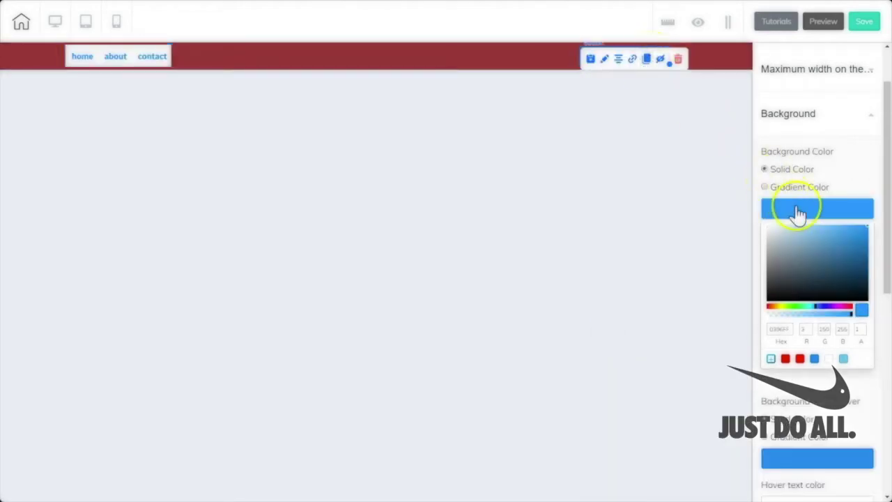
{"action": "left_click", "coordinate": [798, 214]}
{"action": "left_click", "coordinate": [659, 64]}
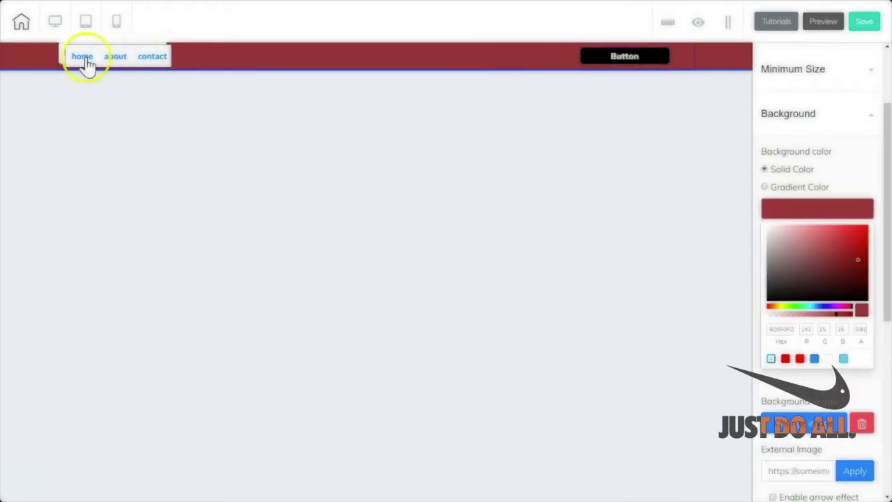
Set the font color of the header's menu items to red.
{"action": "left_click", "coordinate": [133, 56]}
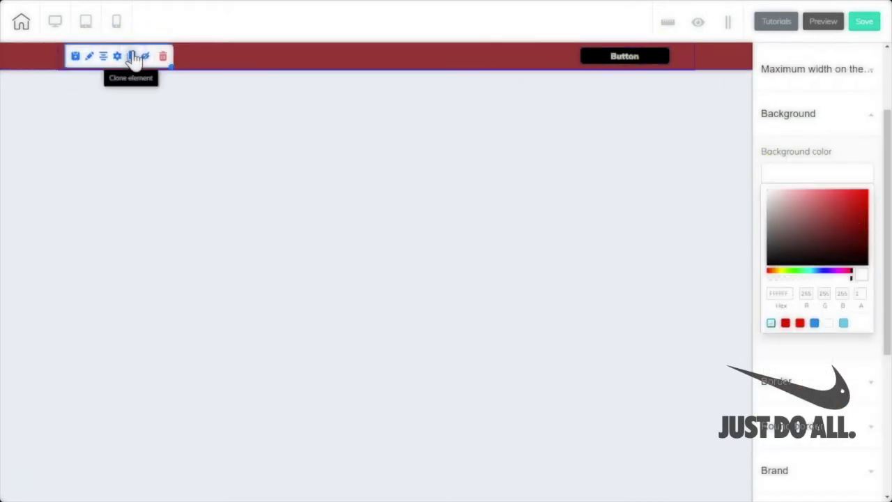
{"action": "left_click", "coordinate": [104, 63]}
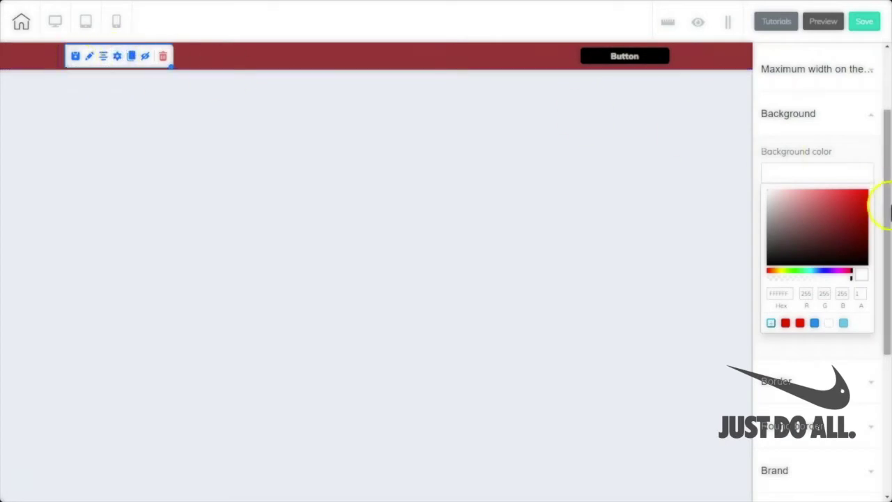
{"action": "left_click_drag", "start_coordinate": [888, 163], "coordinate": [881, 338]}
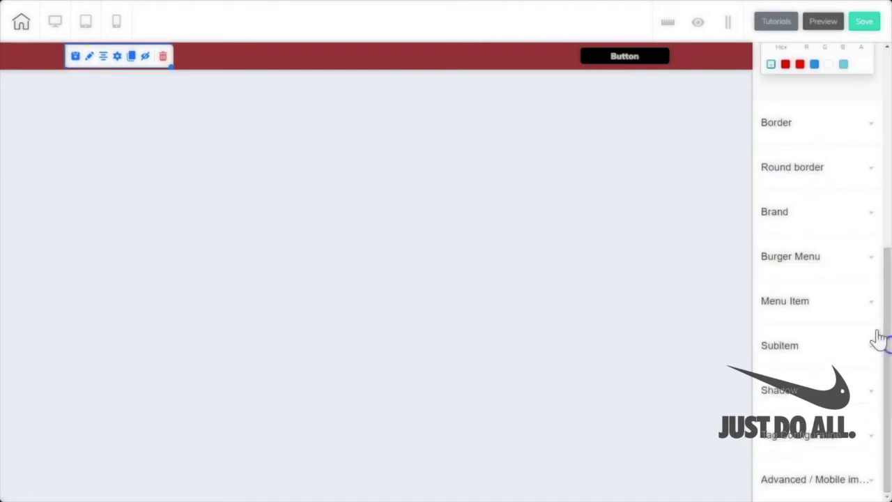
{"action": "left_click", "coordinate": [870, 302]}
{"action": "left_click", "coordinate": [772, 297]}
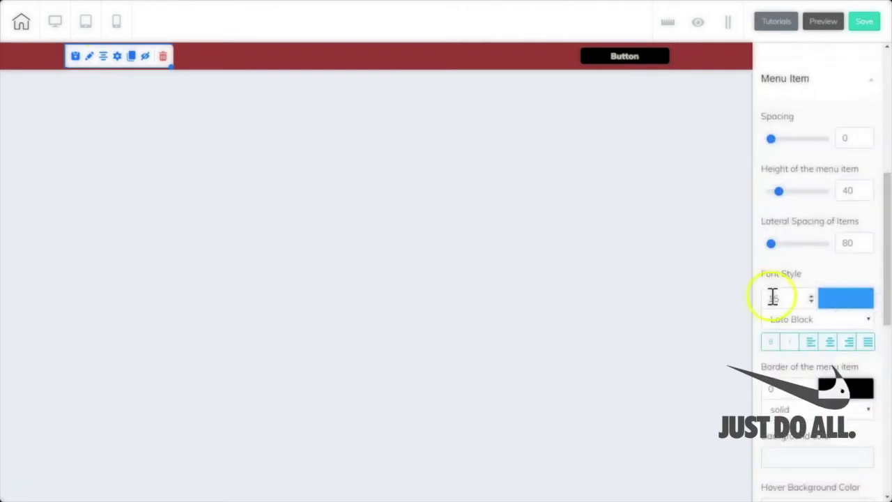
{"action": "left_click", "coordinate": [851, 305]}
Preview the header, return to the editor and select the dark red header panel.
{"action": "left_click", "coordinate": [823, 23]}
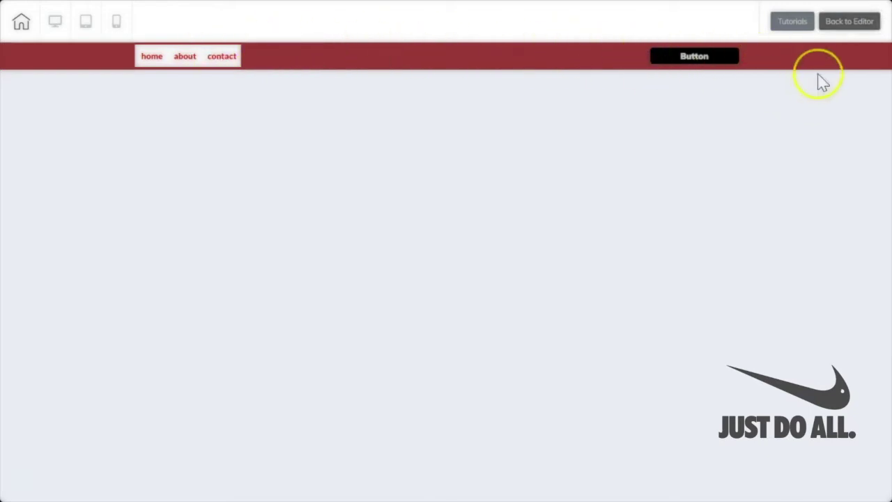
{"action": "left_click", "coordinate": [853, 24]}
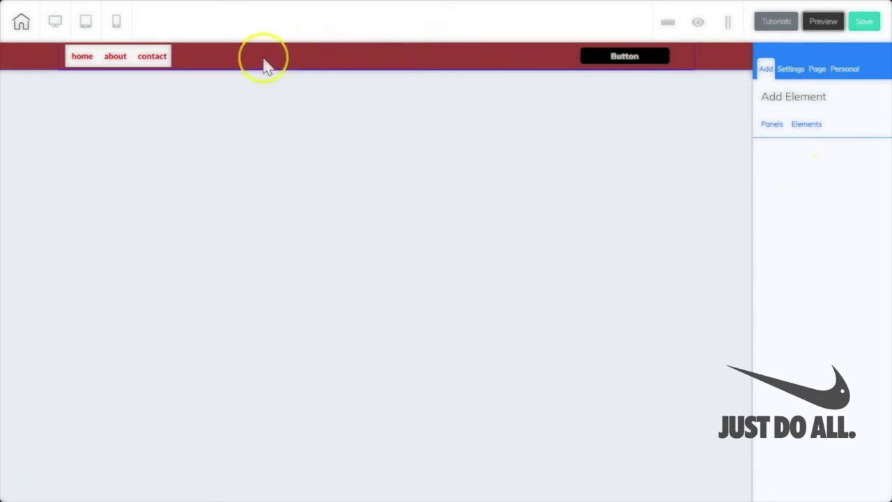
{"action": "left_click", "coordinate": [355, 64]}
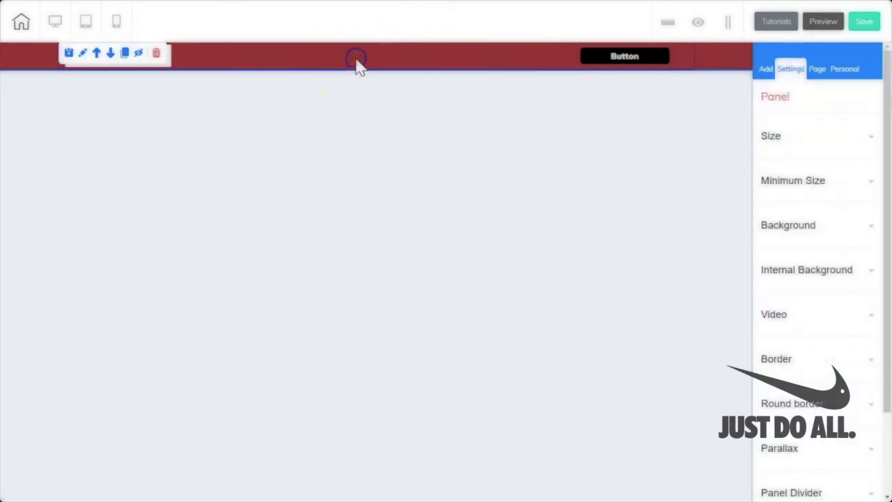
Increase the header panel's height to 122.
{"action": "left_click", "coordinate": [856, 139]}
{"action": "left_click_drag", "start_coordinate": [773, 207], "coordinate": [770, 207]}
Add a Title H5 text element in the middle of the header panel and save the header.
{"action": "left_click", "coordinate": [767, 70]}
{"action": "left_click", "coordinate": [802, 126]}
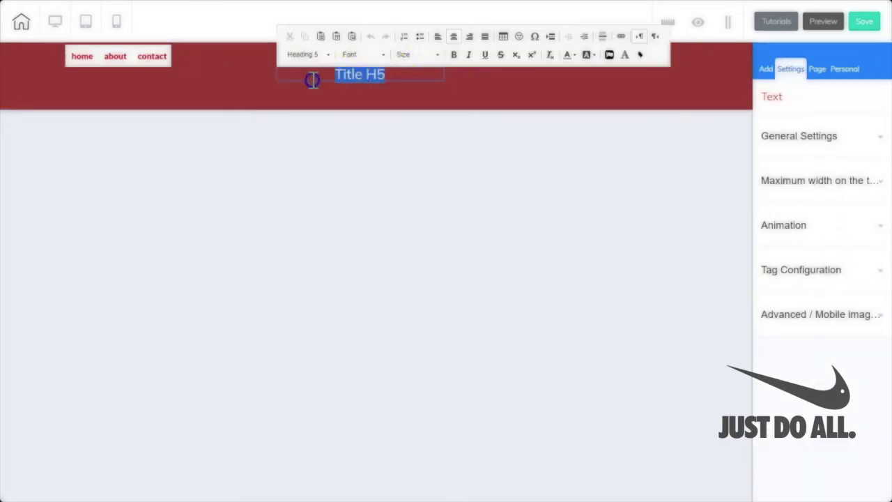
{"action": "left_click", "coordinate": [313, 79]}
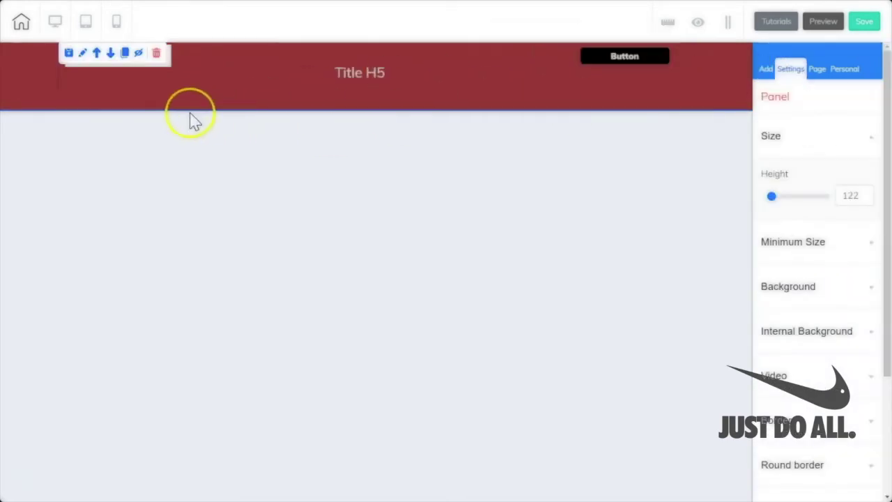
{"action": "left_click", "coordinate": [865, 28]}
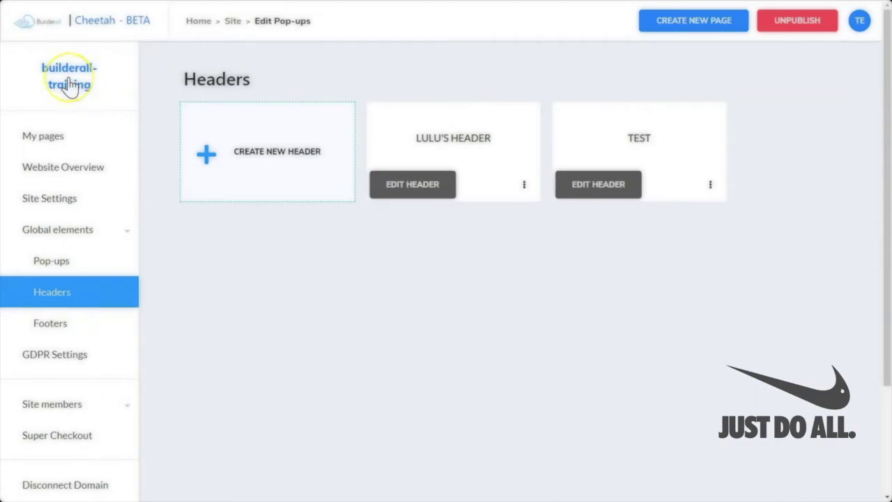
Reopen the "test" header for editing and replace the Title H5 text with "Training Video".
{"action": "left_click", "coordinate": [598, 184]}
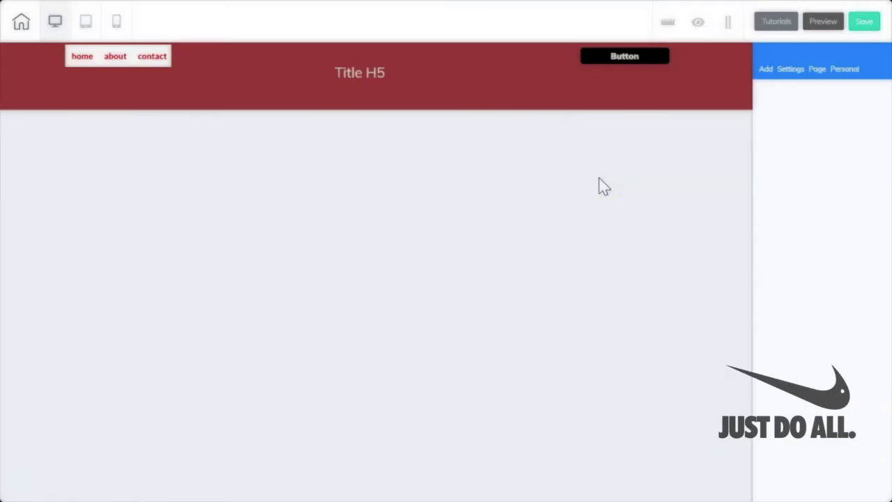
{"action": "left_click", "coordinate": [349, 74]}
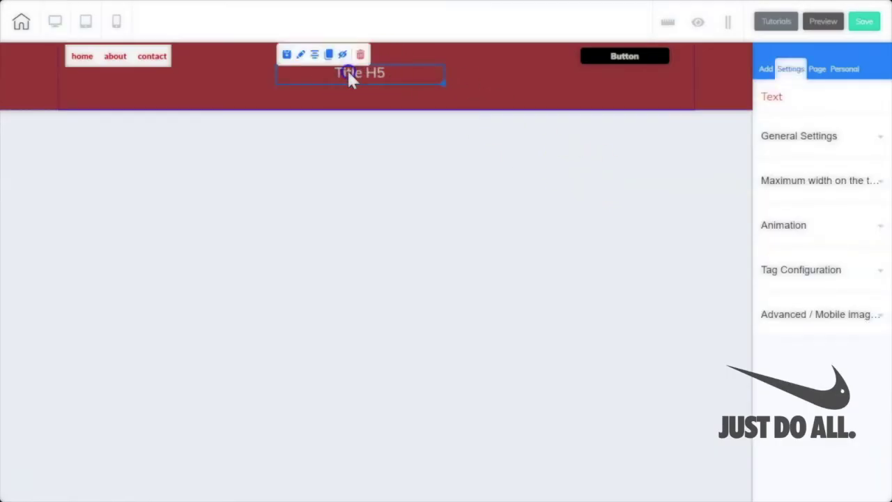
{"action": "left_click", "coordinate": [348, 75]}
{"action": "left_click_drag", "start_coordinate": [388, 74], "coordinate": [299, 78]}
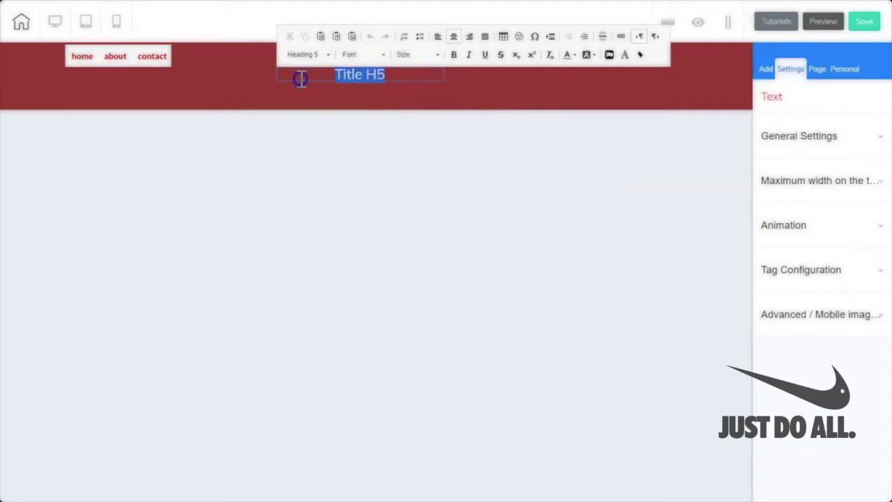
{"action": "type", "text": "Training Video"}
{"action": "left_click", "coordinate": [499, 84]}
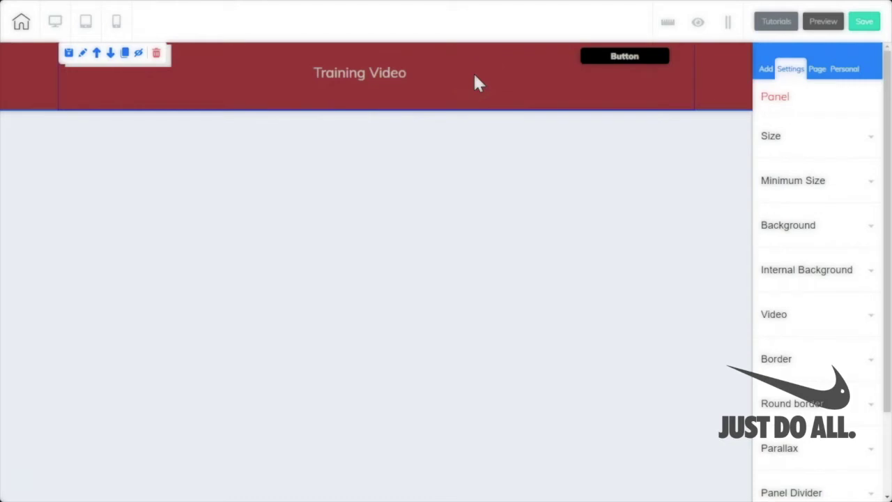
Move the black button closer to the "Training Video" title, roughly level with it, and save the header.
{"action": "left_click", "coordinate": [84, 73]}
{"action": "left_click", "coordinate": [404, 77]}
{"action": "left_click_drag", "start_coordinate": [592, 56], "coordinate": [533, 79]}
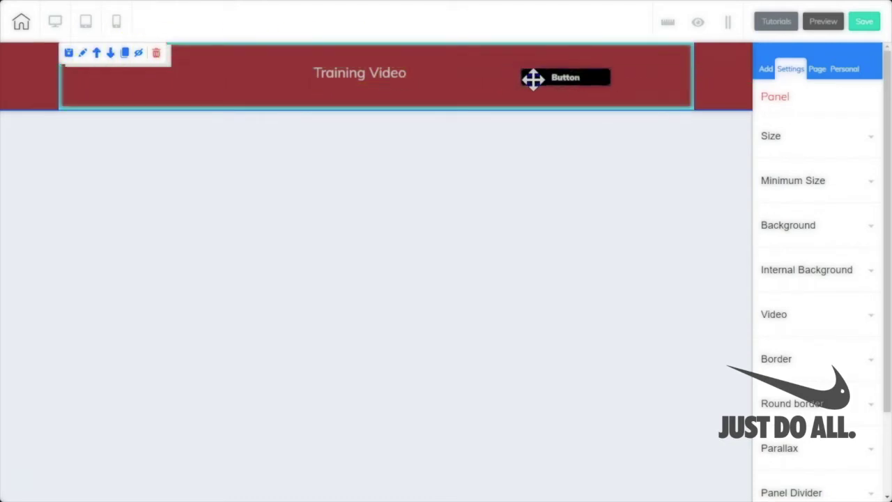
{"action": "left_click", "coordinate": [864, 23]}
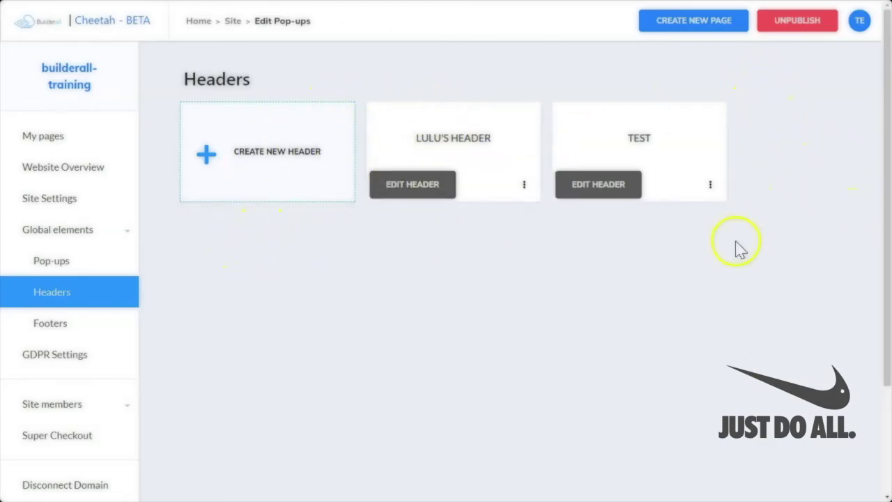
View the site's other saved header, then the global footers and the existing footer.
{"action": "left_click", "coordinate": [409, 189]}
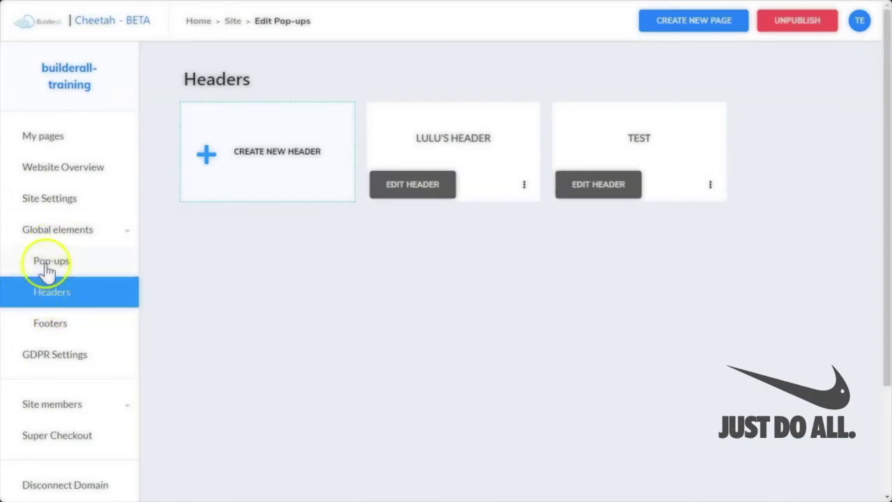
{"action": "left_click", "coordinate": [51, 324]}
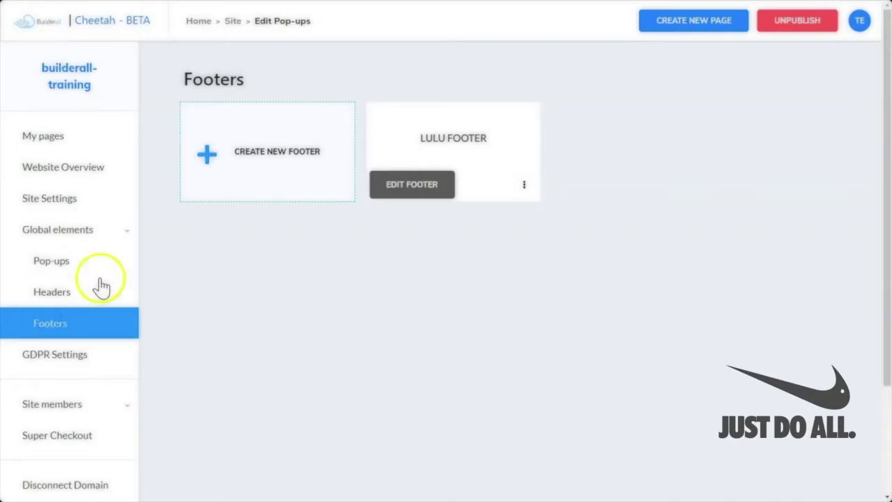
{"action": "left_click", "coordinate": [406, 187]}
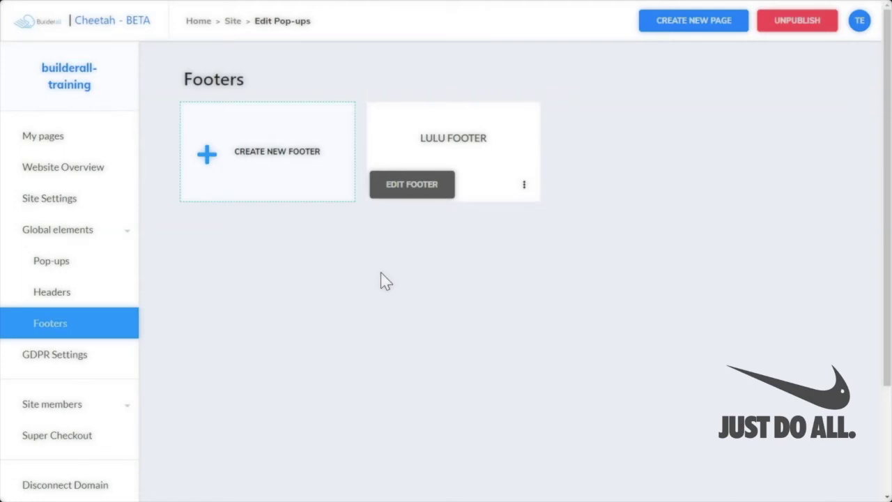
{"action": "left_click", "coordinate": [21, 476]}
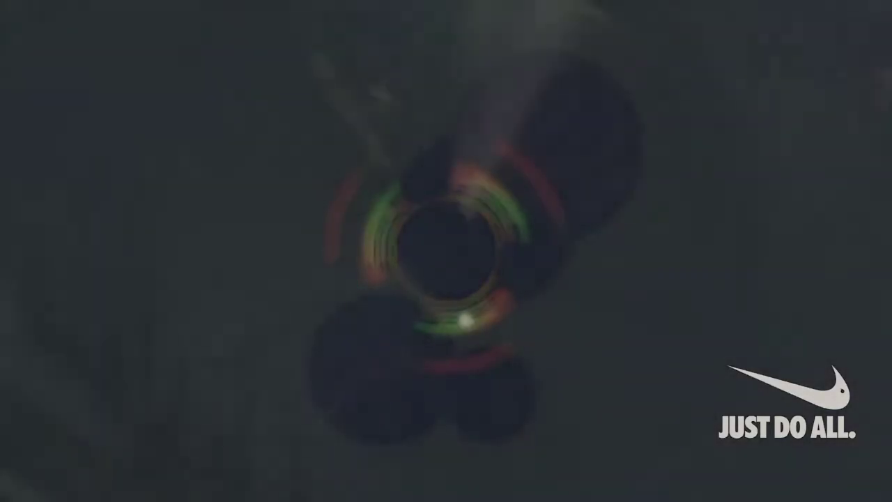